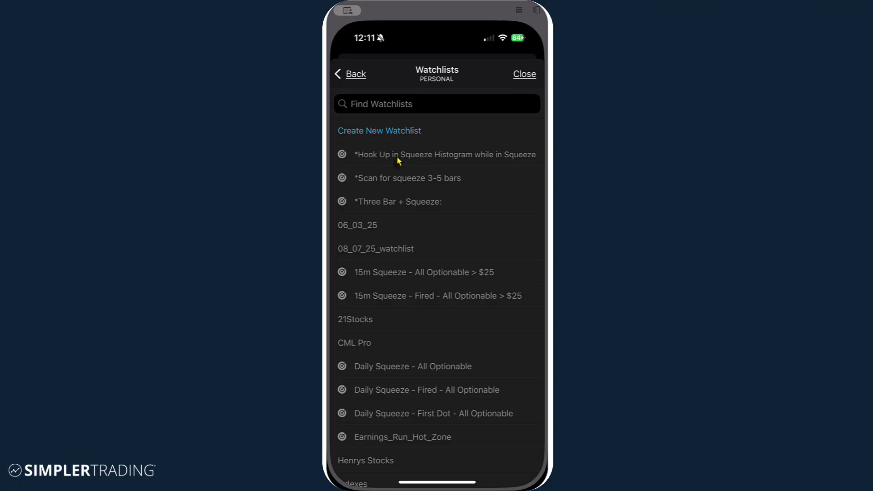
Load the '*Scan for squeeze 3-5 bars' watchlist from the personal watchlists.
scroll(432, 287, down, 3)
scroll(432, 291, up, 4)
click(441, 179)
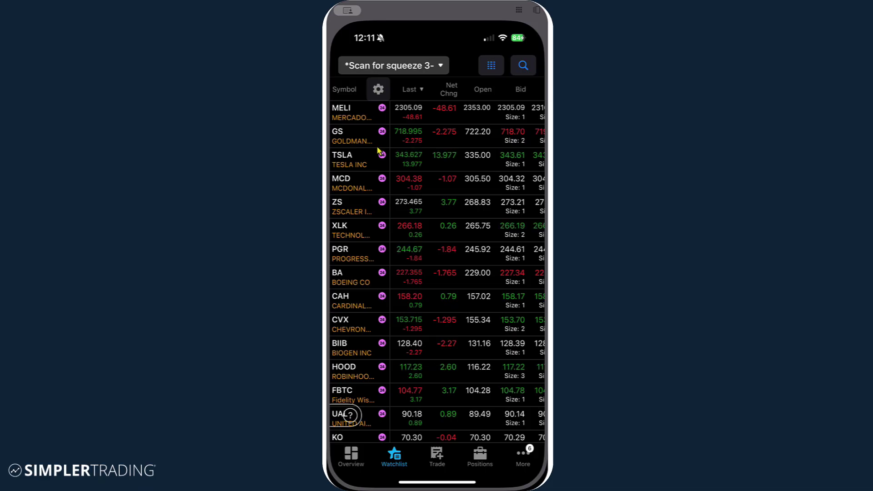
Open TSLA's 1Yr:Day chart and bring the ST_SqueezePRO_Mobile squeeze dots and oscillator into view.
click(357, 165)
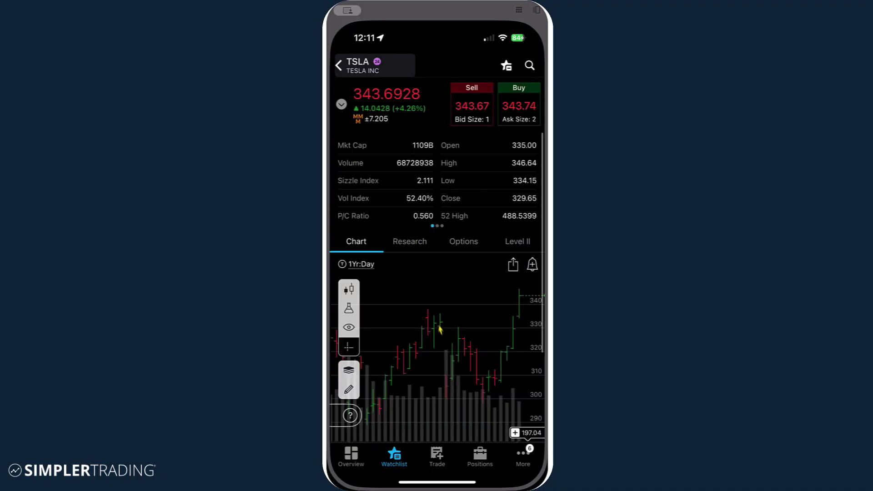
scroll(469, 336, down, 2)
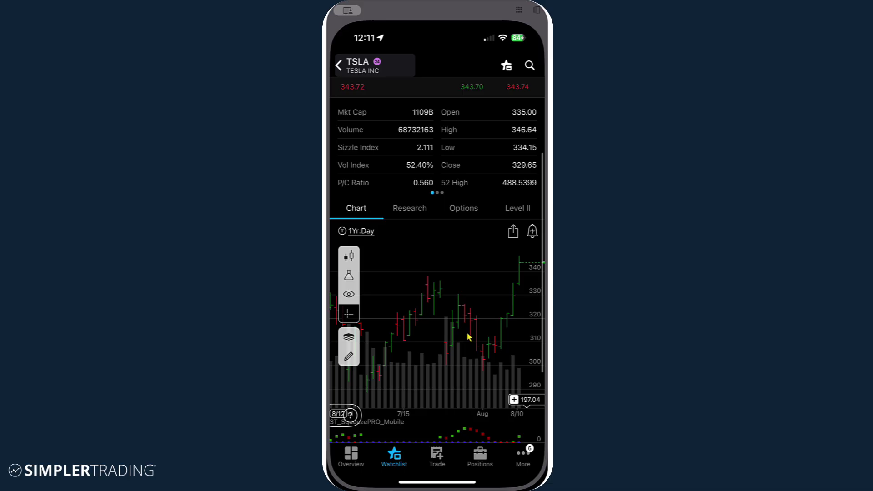
scroll(468, 336, down, 4)
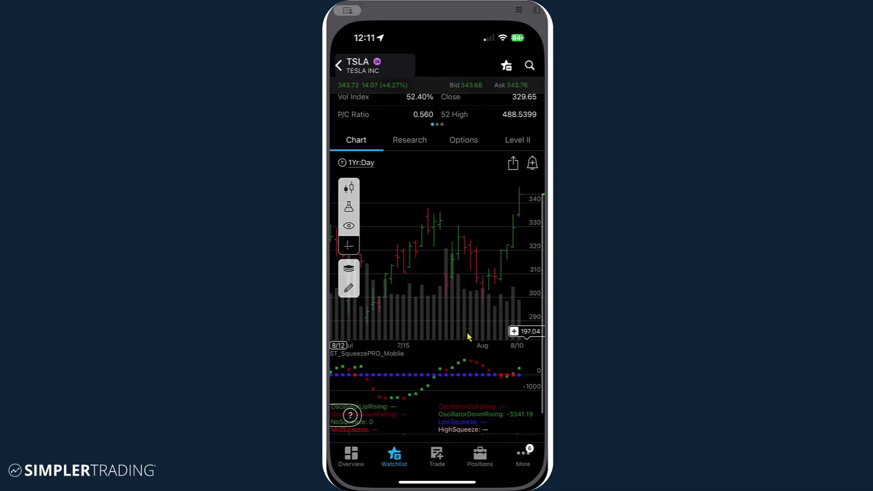
scroll(468, 337, down, 1)
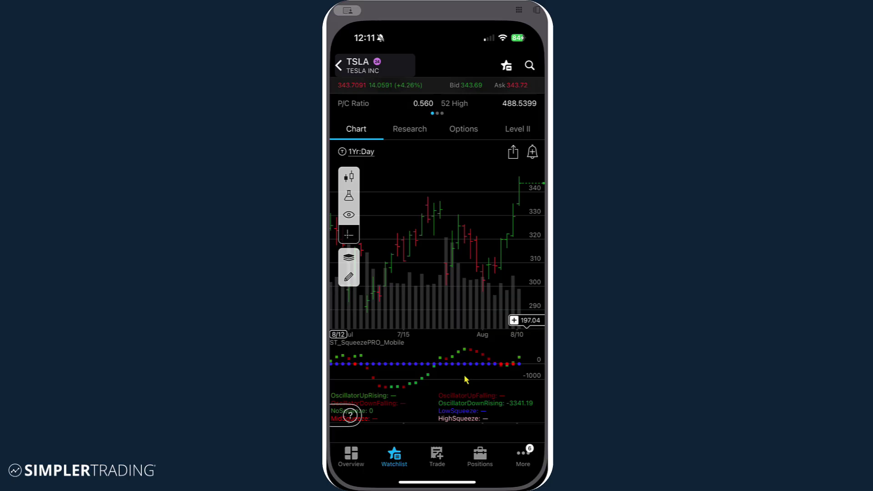
scroll(511, 373, down, 2)
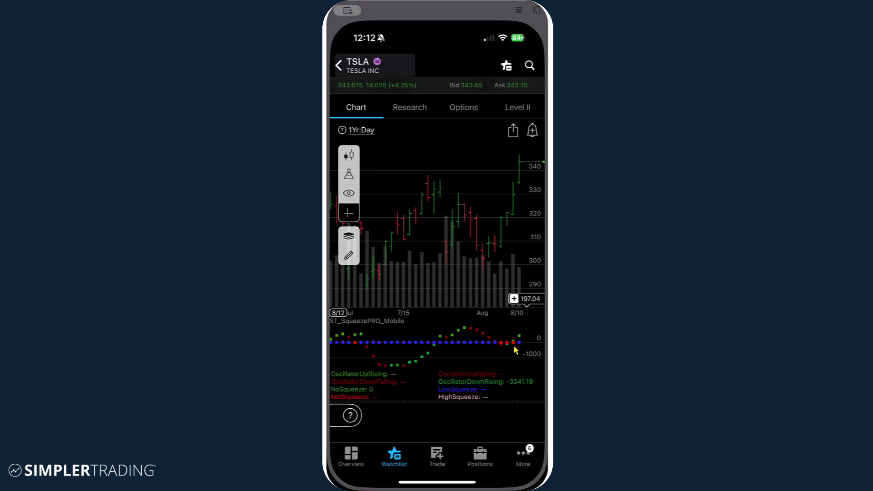
scroll(515, 350, down, 1)
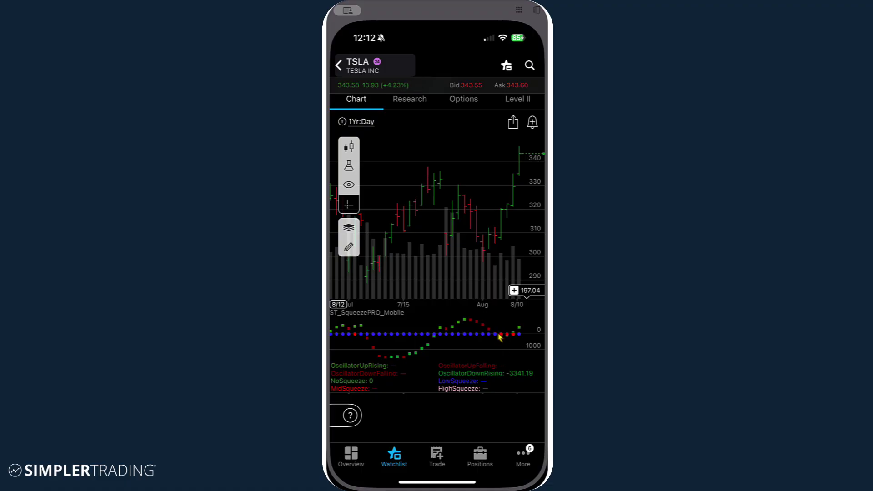
scroll(517, 356, up, 1)
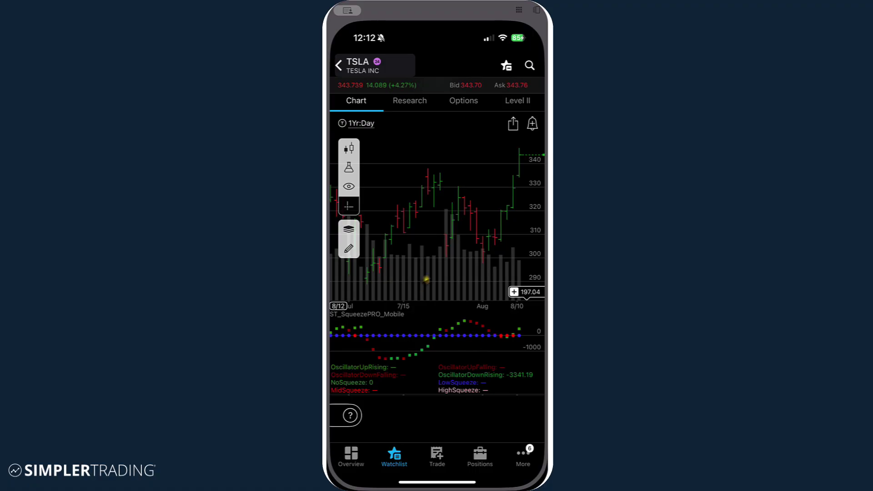
Go back to the squeeze scan watchlist and open HOOD's chart at its ST_SqueezePRO_Mobile pane.
click(339, 65)
scroll(396, 295, down, 1)
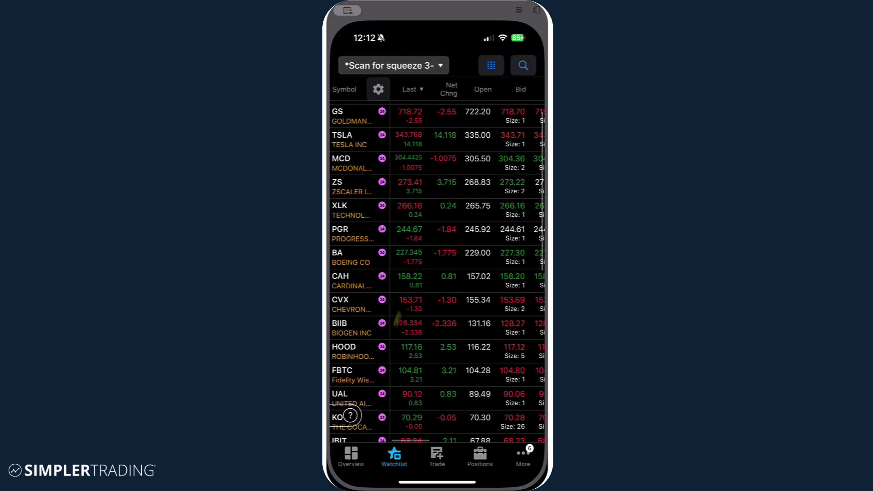
click(352, 351)
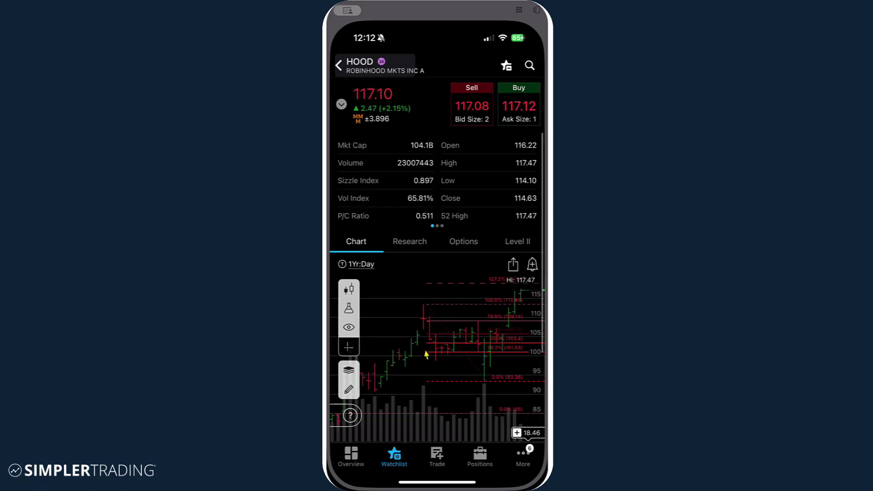
scroll(444, 322, down, 3)
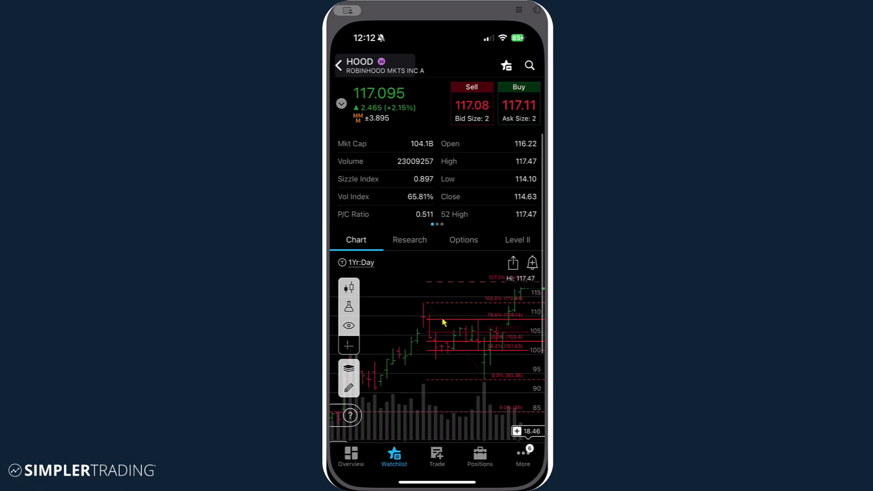
scroll(444, 323, down, 3)
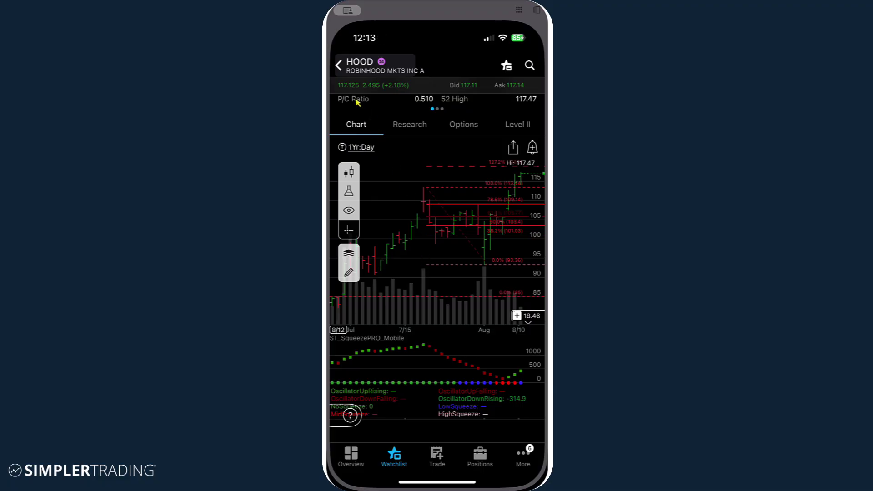
Return to the squeeze scan watchlist and open IBIT's 1Yr:Day chart at its SqueezePRO pane.
click(339, 65)
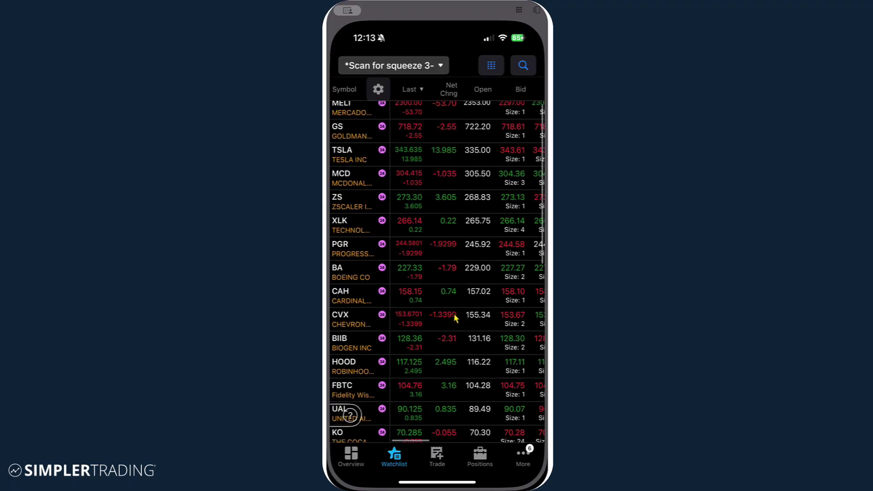
scroll(432, 348, down, 3)
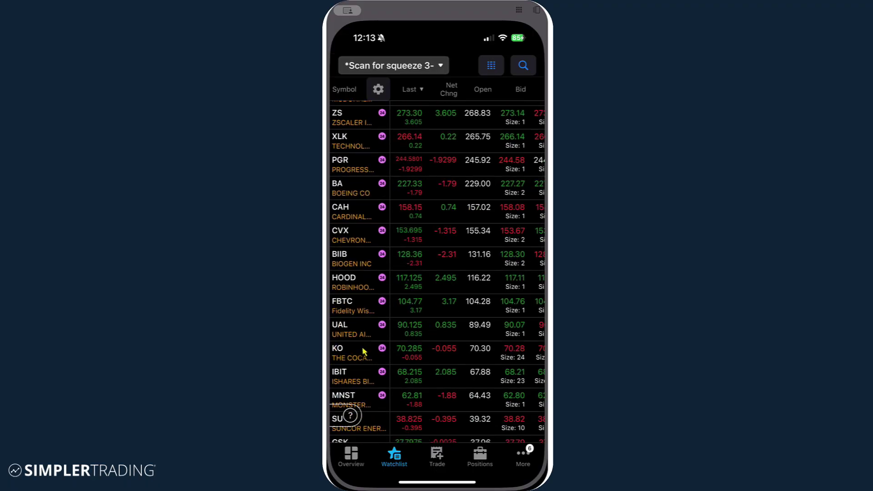
click(352, 381)
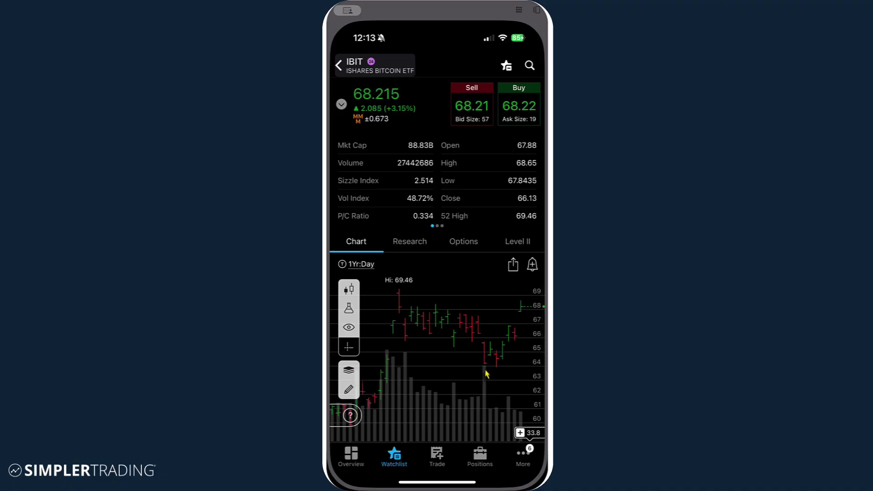
scroll(487, 344, down, 1)
scroll(487, 341, down, 5)
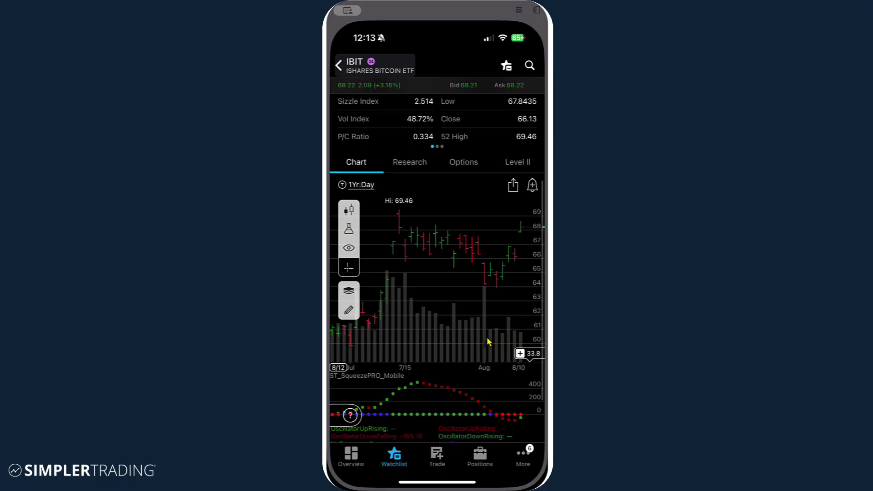
scroll(486, 342, down, 2)
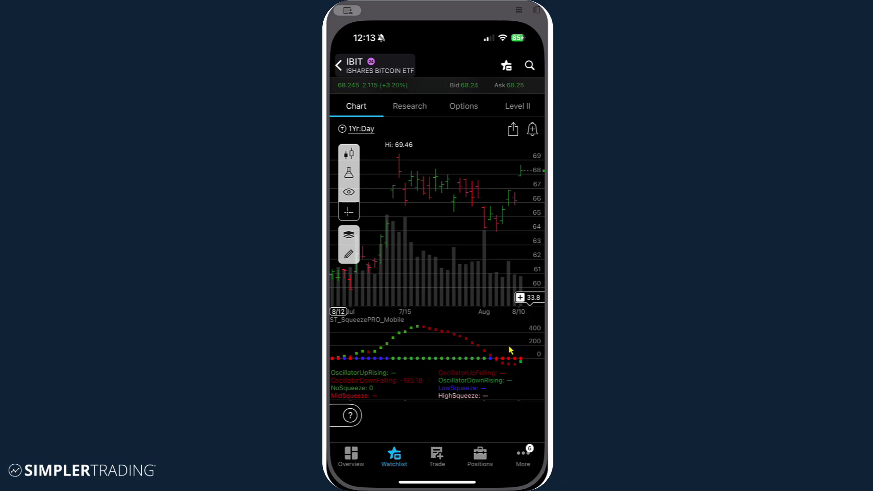
Switch to the '*Three Bar + Squeeze' watchlist and open BA's detail page.
click(338, 65)
click(384, 68)
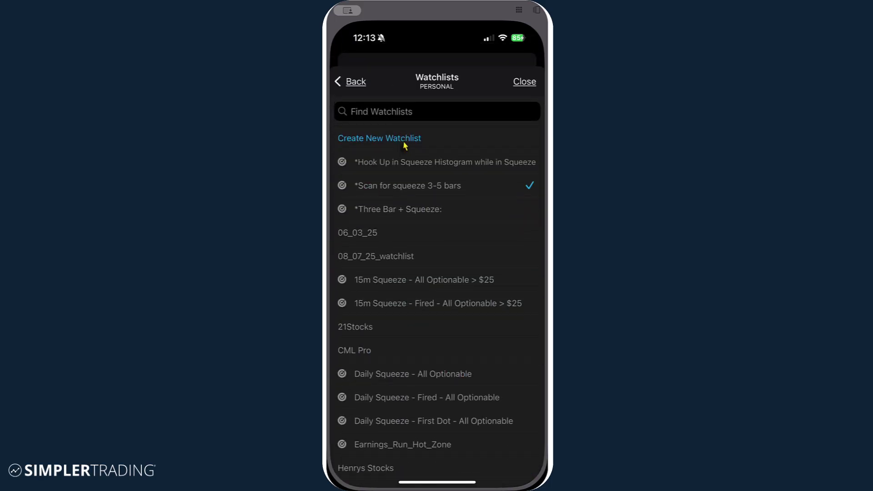
click(422, 203)
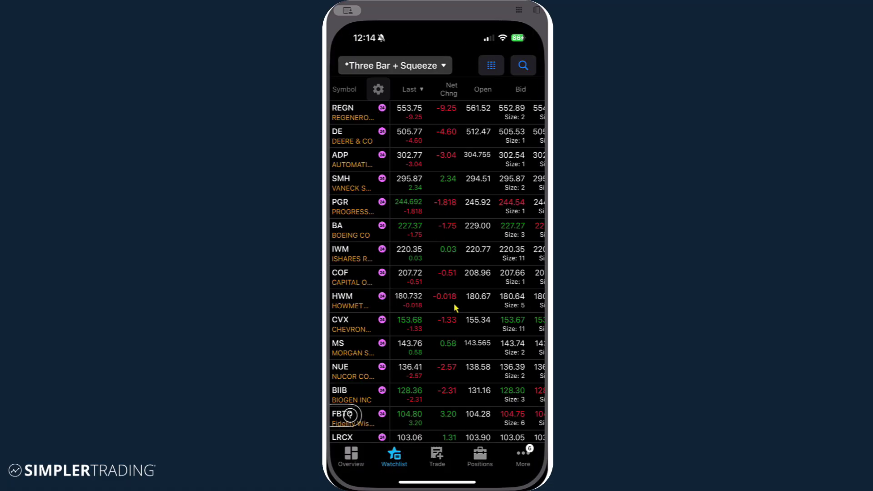
scroll(454, 308, down, 2)
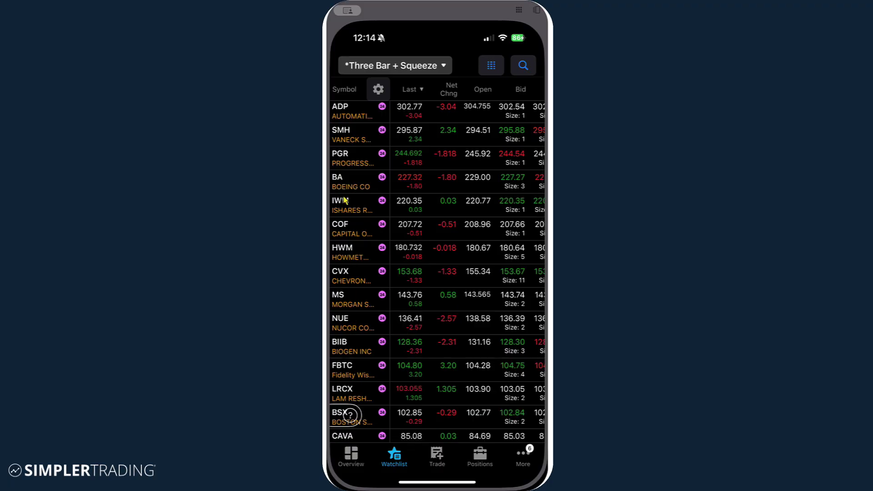
click(344, 182)
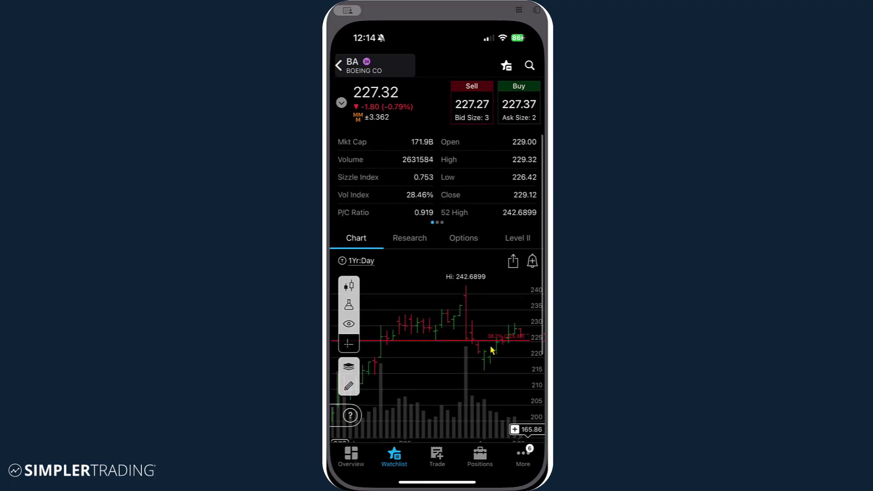
scroll(491, 349, down, 2)
scroll(489, 348, down, 1)
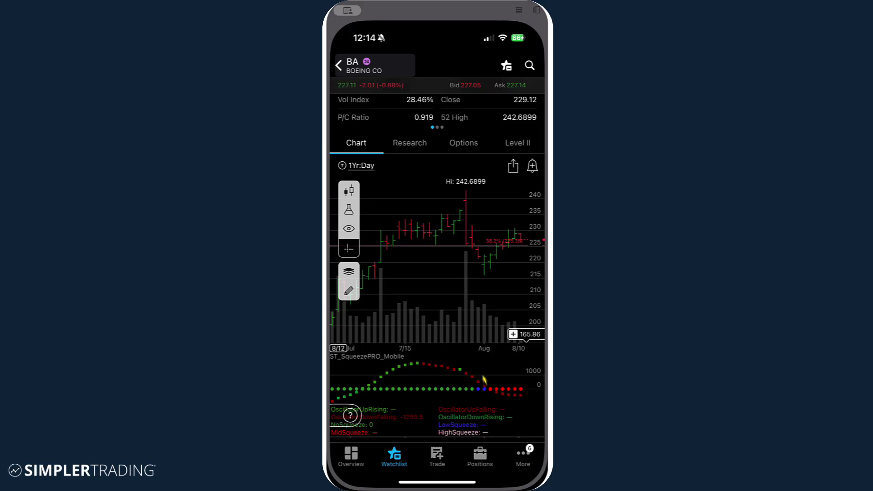
scroll(484, 378, down, 1)
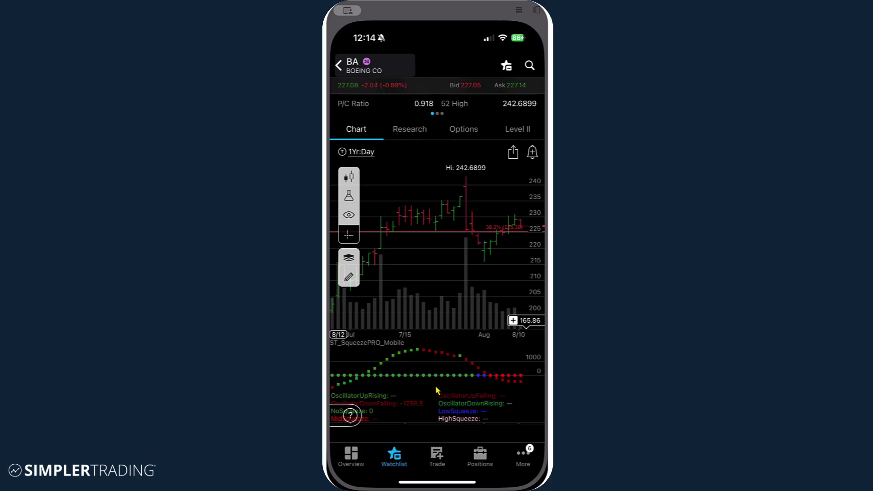
scroll(435, 386, down, 1)
scroll(436, 386, up, 5)
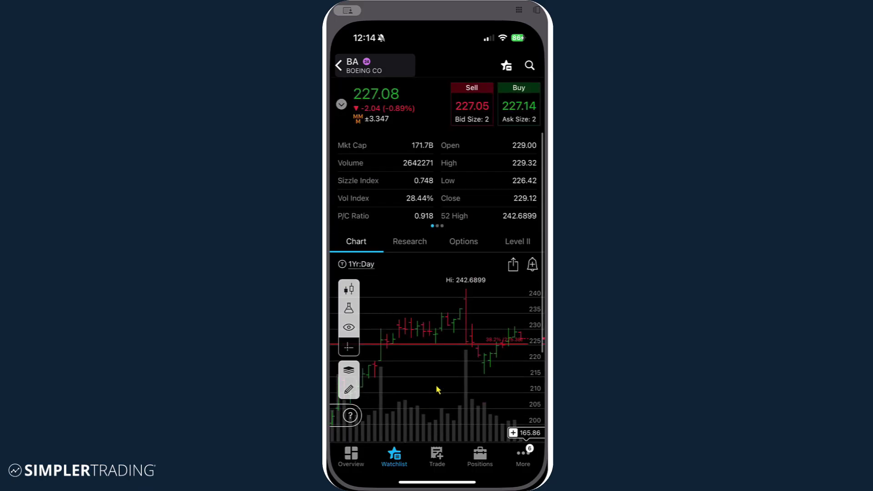